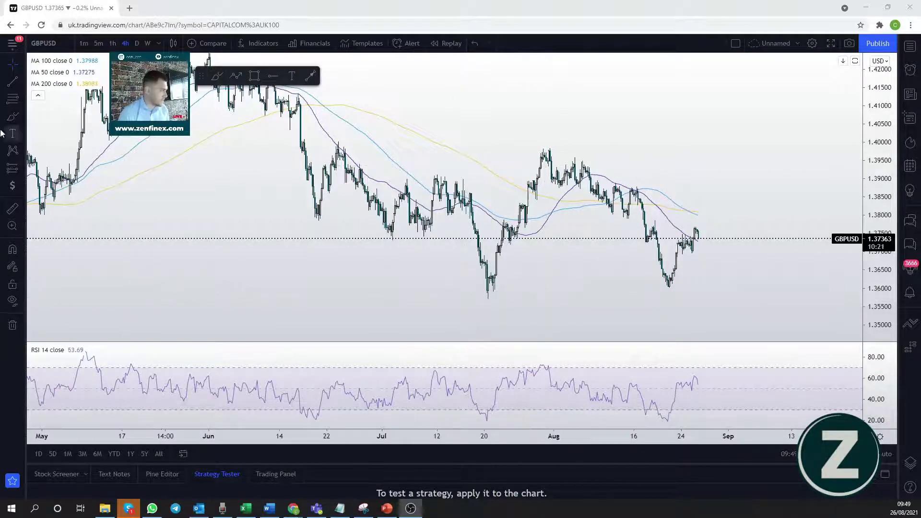
- Place a horizontal level just under the July low, then delete it
left_click(272, 75)
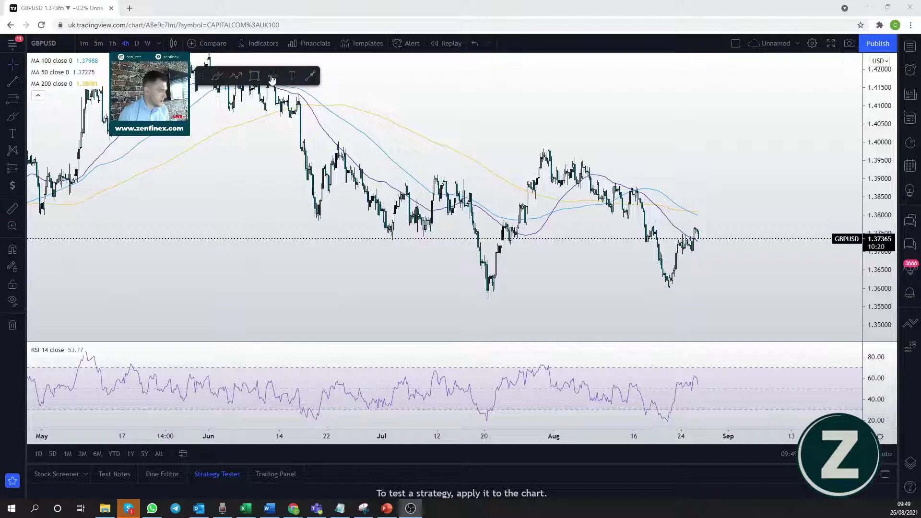
left_click(457, 300)
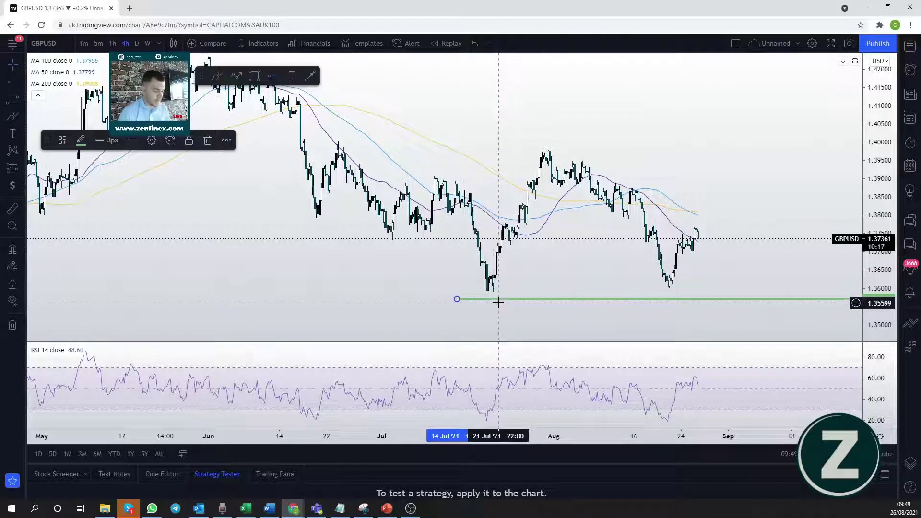
key("Delete")
- Circle the July low and the August low with the Brush tool
left_click_drag(777, 302, 777, 272)
left_click(12, 116)
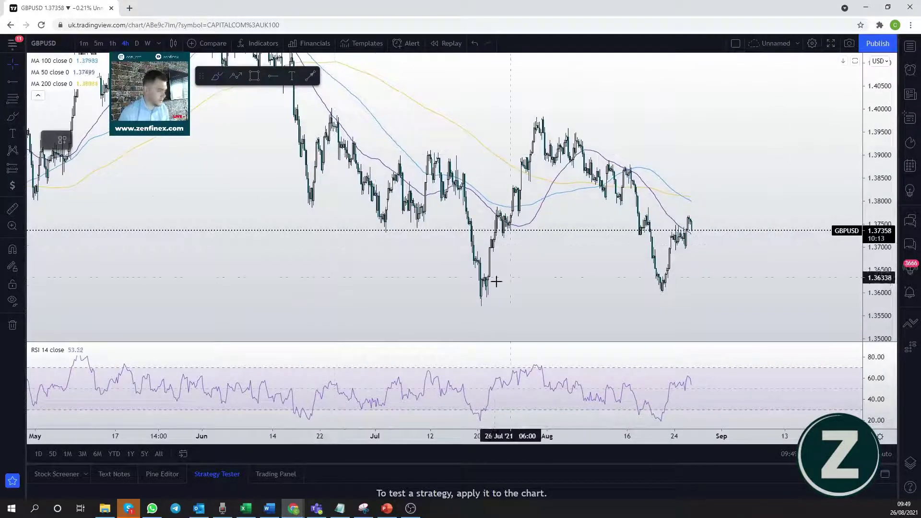
mouse_move(484, 308)
left_mouse_down()
mouse_move(504, 273)
mouse_move(514, 312)
left_mouse_up()
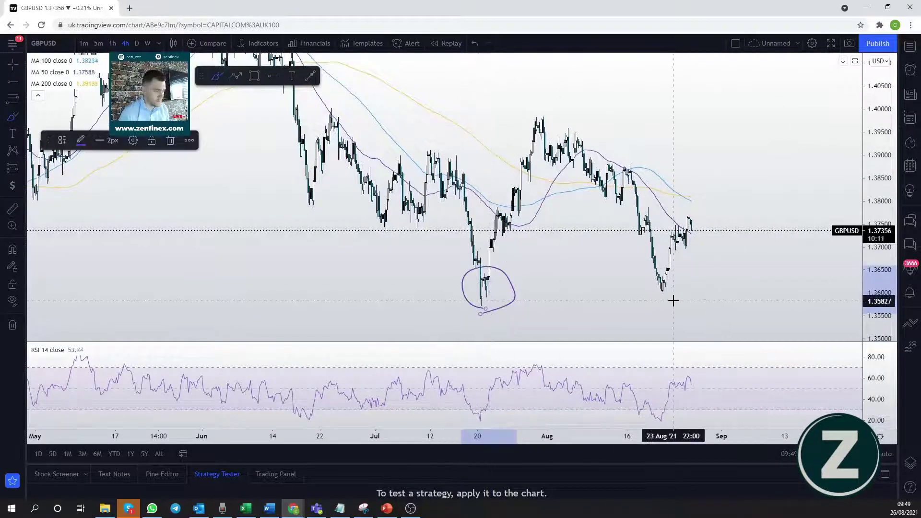
mouse_move(671, 300)
left_mouse_down()
mouse_move(646, 266)
mouse_move(677, 287)
mouse_move(669, 302)
left_mouse_up()
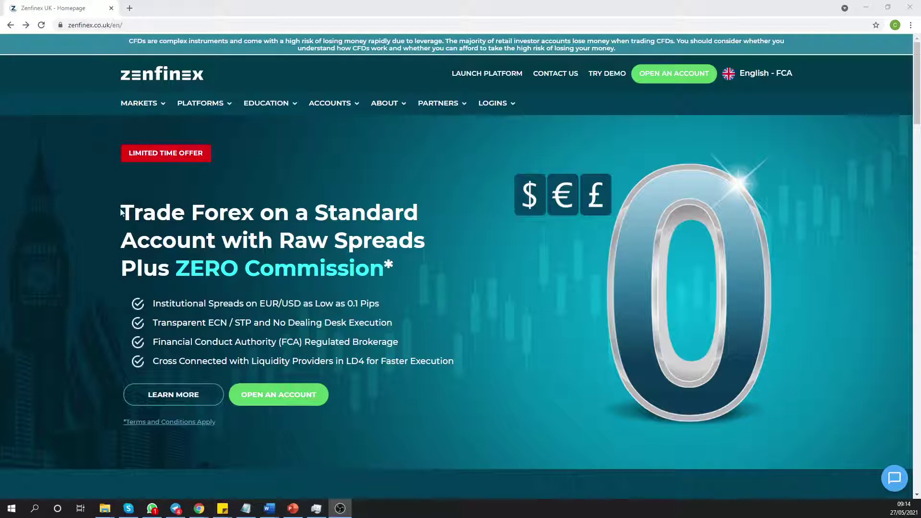
- Highlight the Zenfinex homepage headline and go to the live account sign-up page
left_click_drag(122, 213, 465, 281)
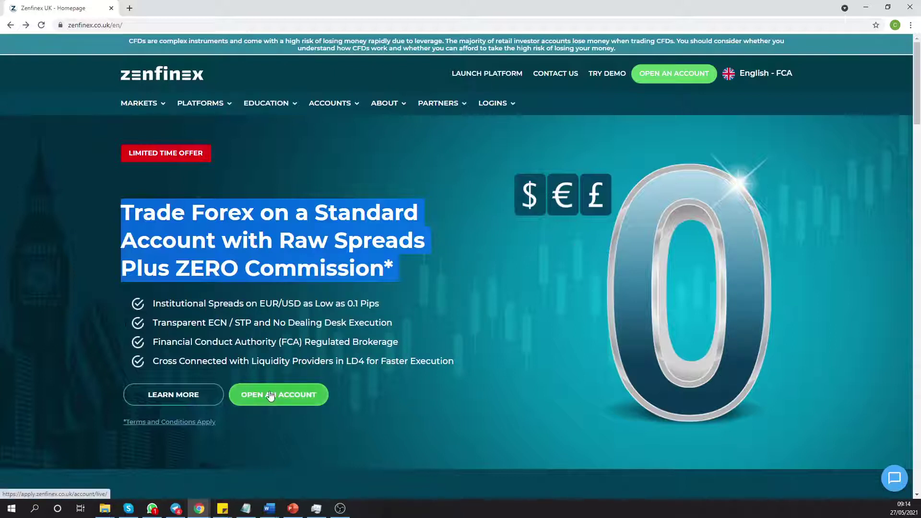
left_click(288, 391)
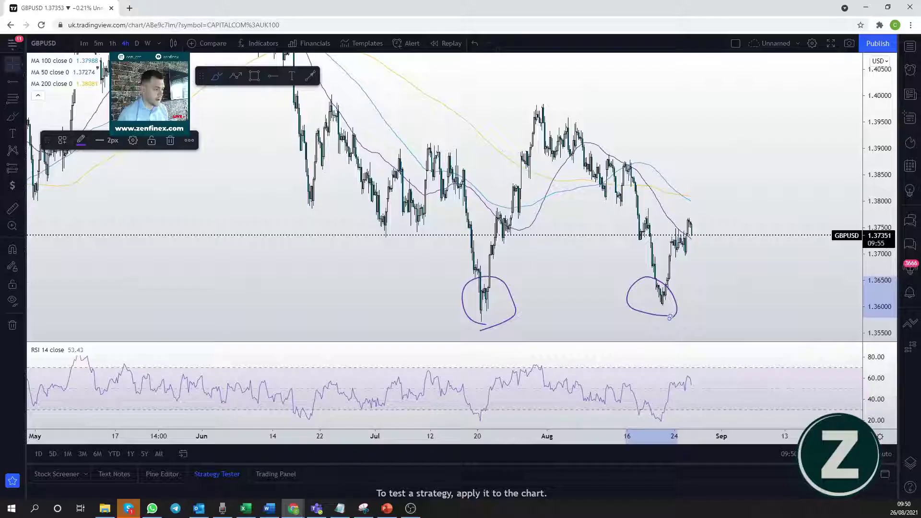
- Draw a grey rectangle zone of about 1.357–1.363 across both circled lows to the right edge
scroll(843, 274, "up", 5)
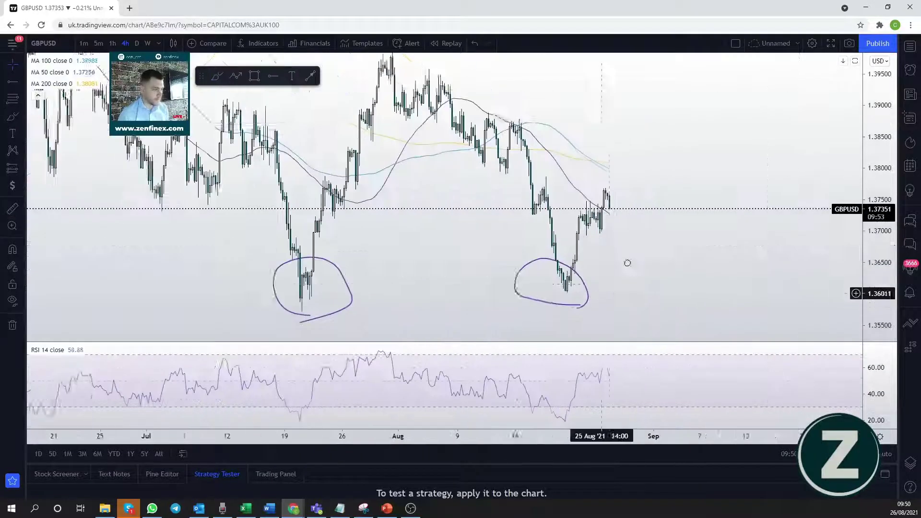
scroll(366, 220, "down", 3)
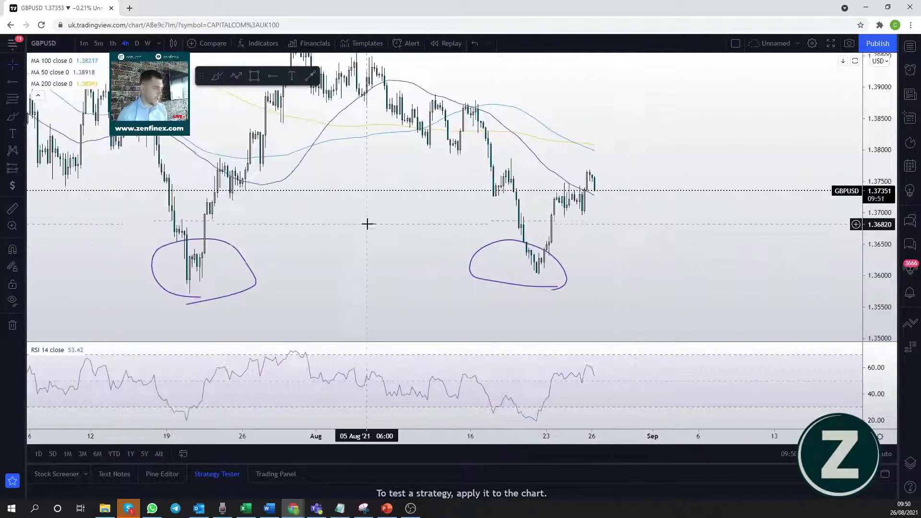
left_click_drag(374, 257, 379, 227)
left_click(20, 117)
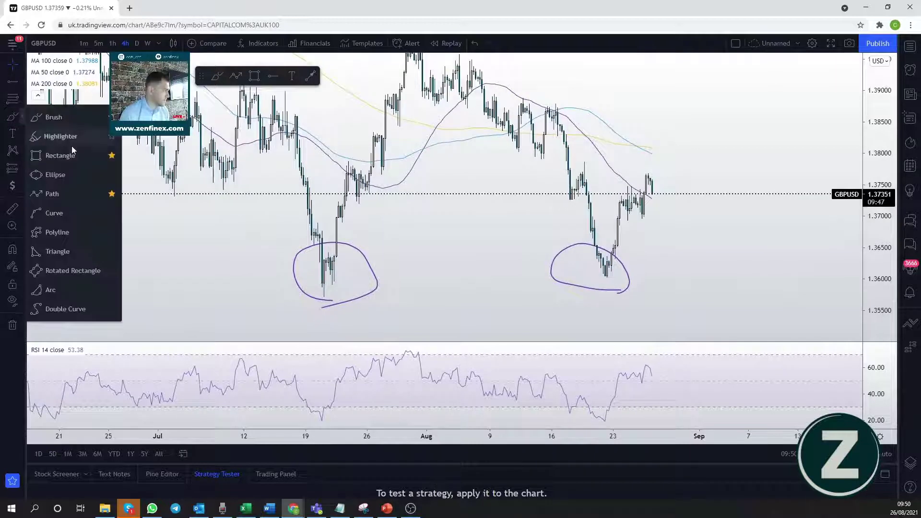
left_click(79, 157)
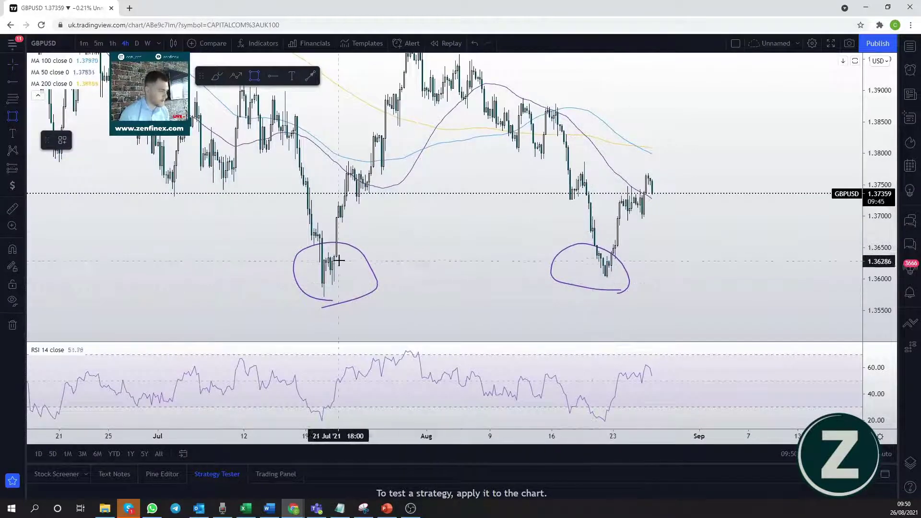
mouse_move(332, 256)
left_mouse_down()
mouse_move(397, 302)
mouse_move(748, 289)
mouse_move(778, 276)
mouse_move(777, 298)
mouse_move(843, 279)
left_mouse_up()
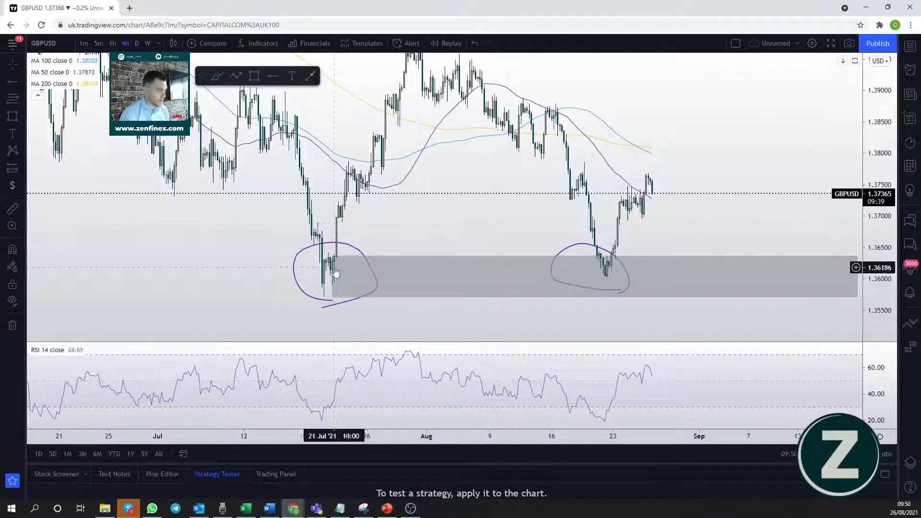
left_click_drag(329, 263, 341, 331)
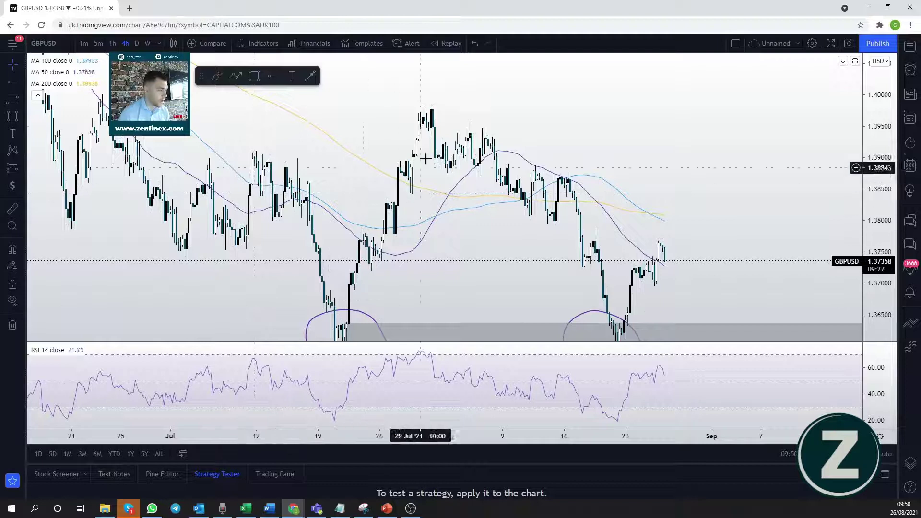
left_click_drag(456, 248, 456, 209)
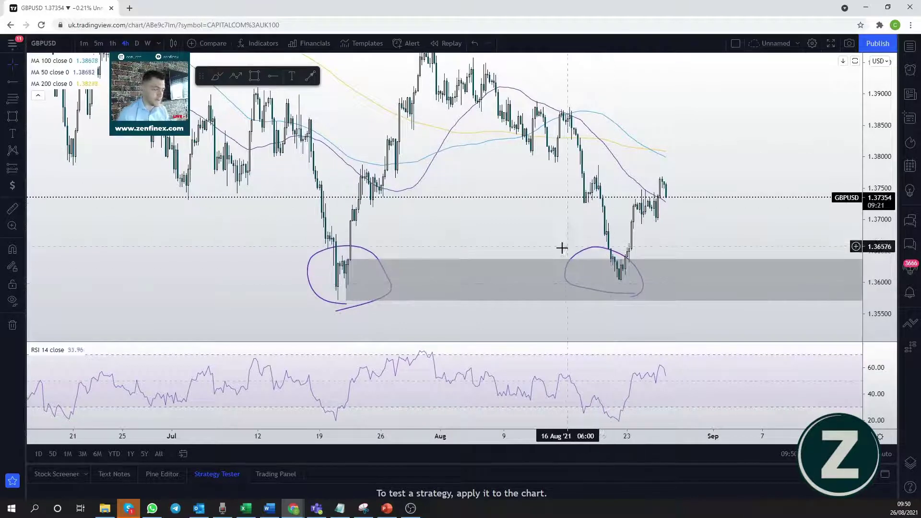
left_click(520, 288)
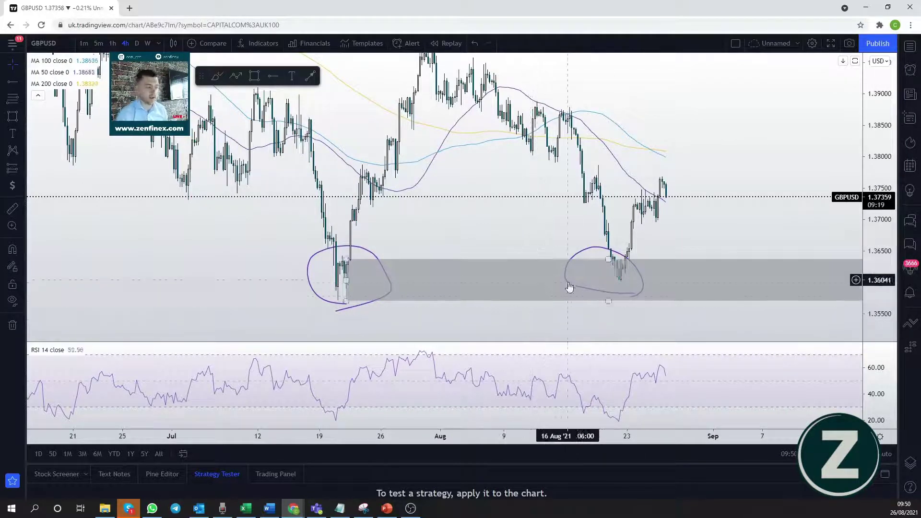
left_click(709, 144)
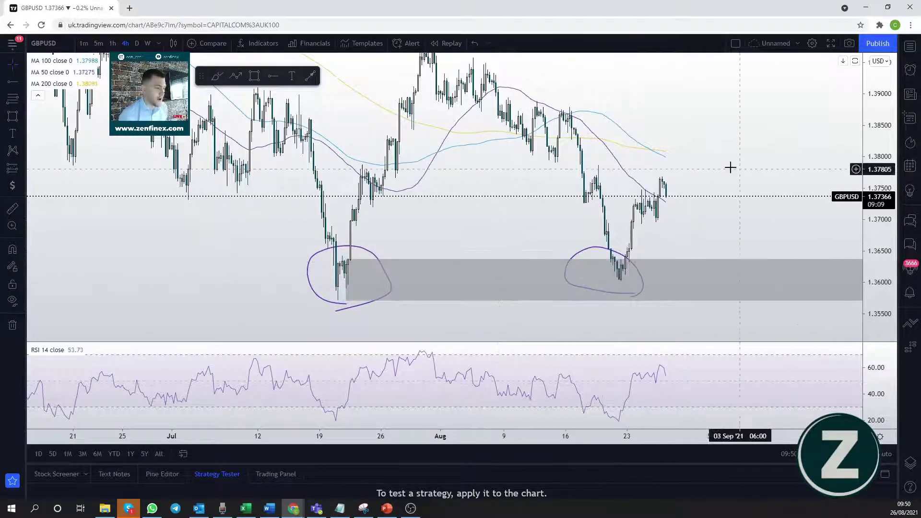
scroll(810, 205, "up", 4)
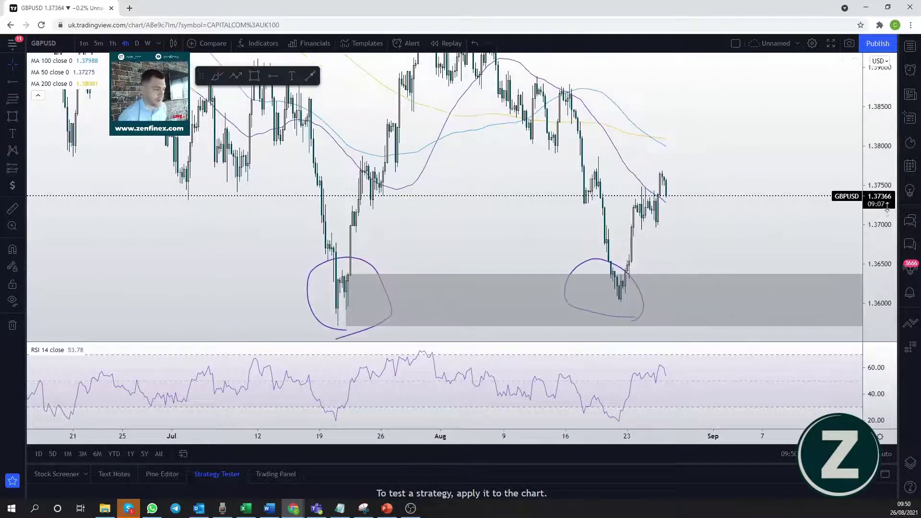
scroll(731, 231, "right", 2)
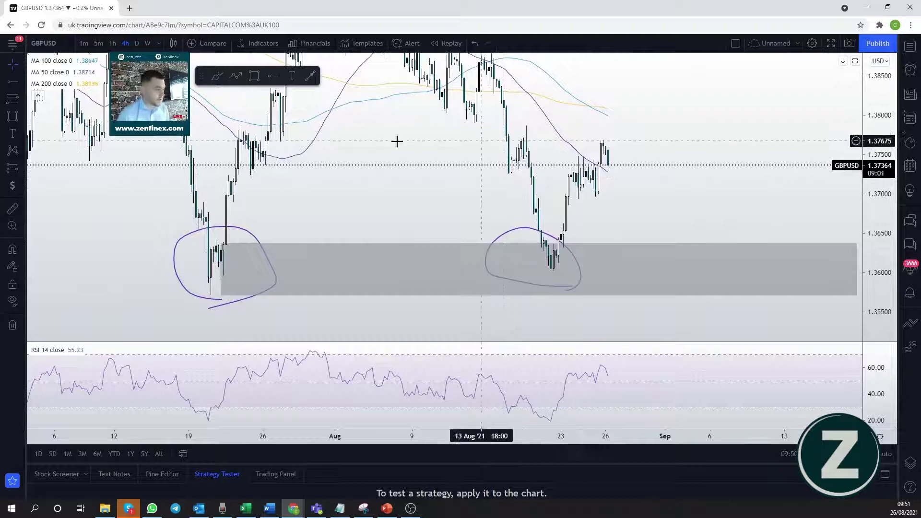
left_click(12, 82)
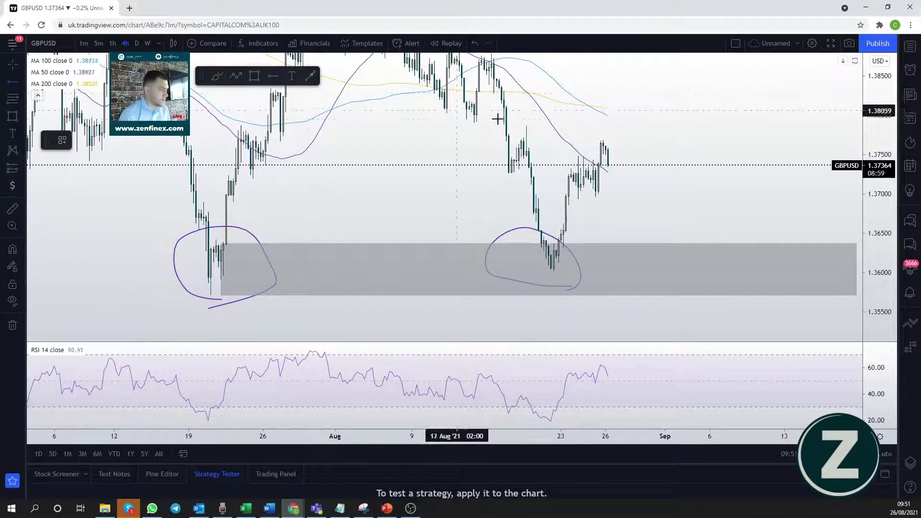
left_click(518, 125)
right_click(528, 129)
mouse_move(569, 156)
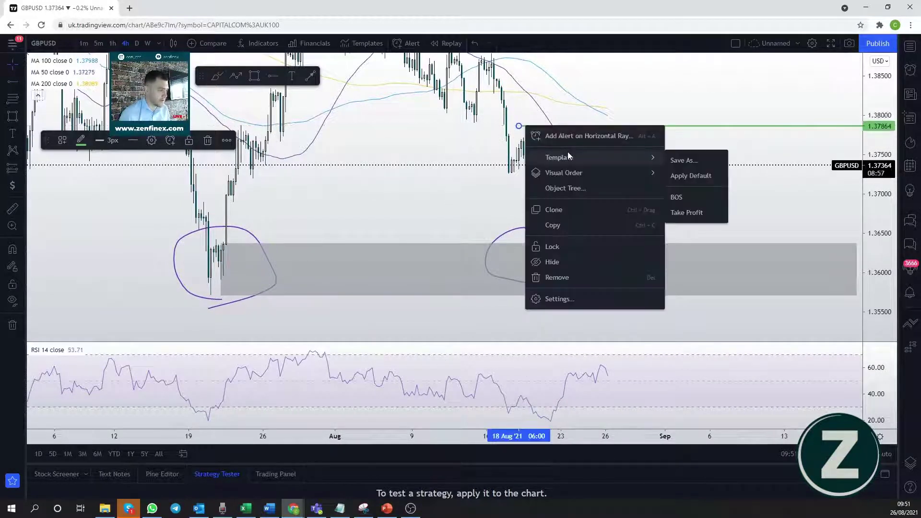
left_click(677, 197)
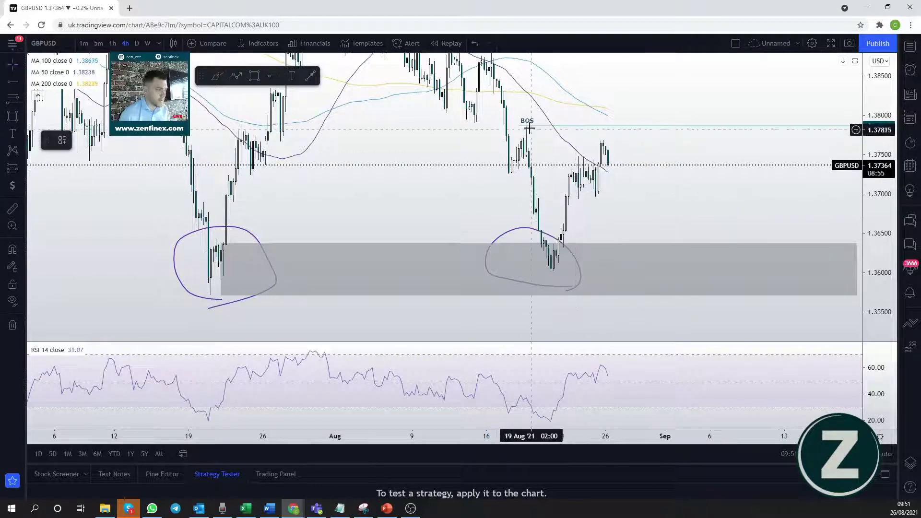
left_click_drag(664, 66, 663, 98)
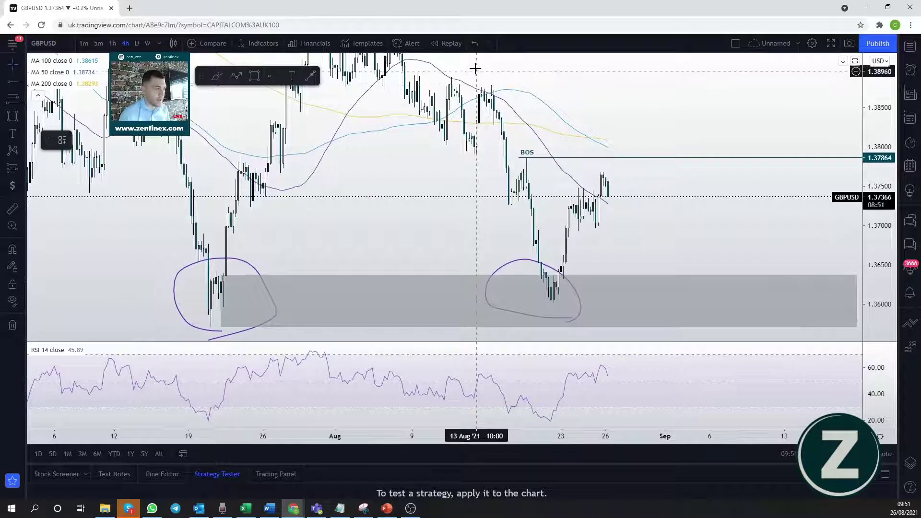
left_click_drag(602, 78, 586, 88)
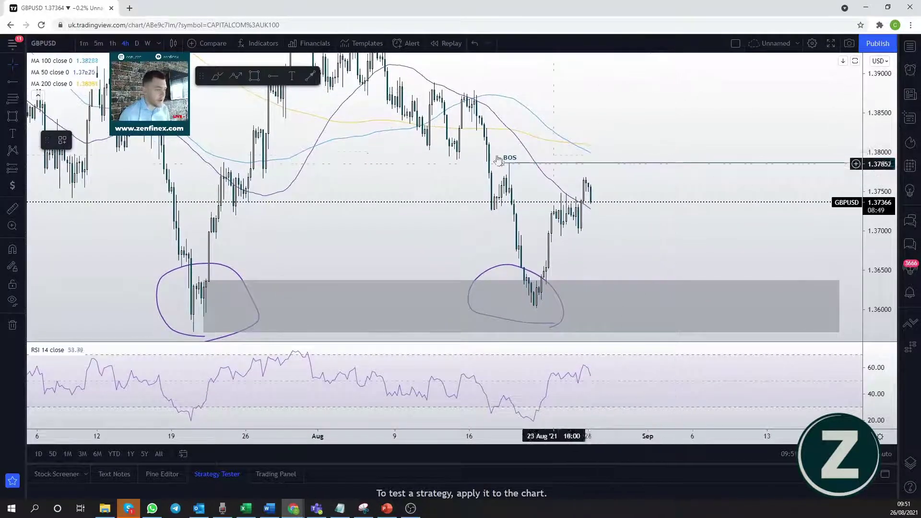
- Place a horizontal ray at 1.38510 and apply the Take Profit template to it
left_click(12, 83)
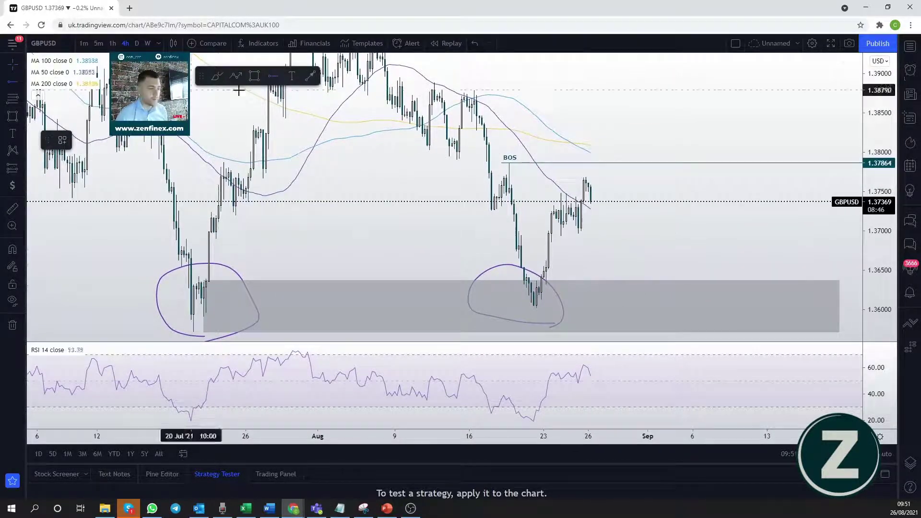
left_click(562, 111)
right_click(604, 117)
mouse_move(643, 145)
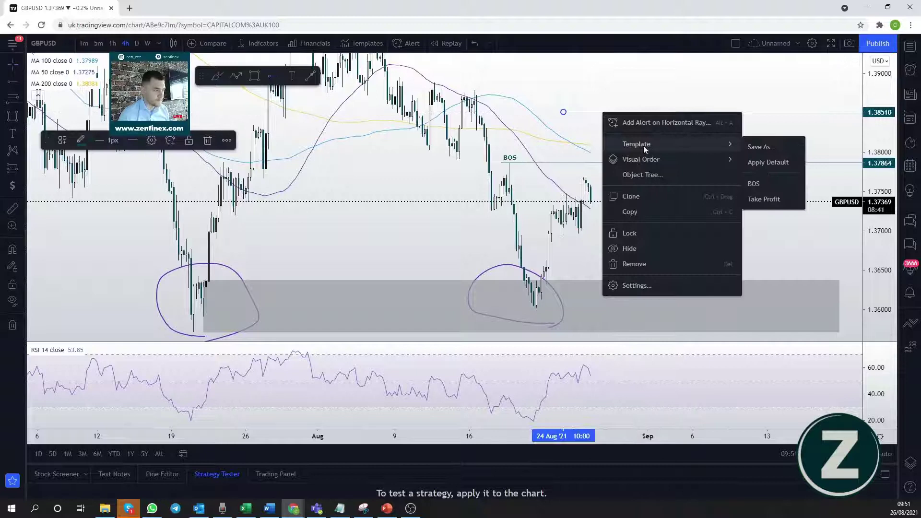
left_click(763, 199)
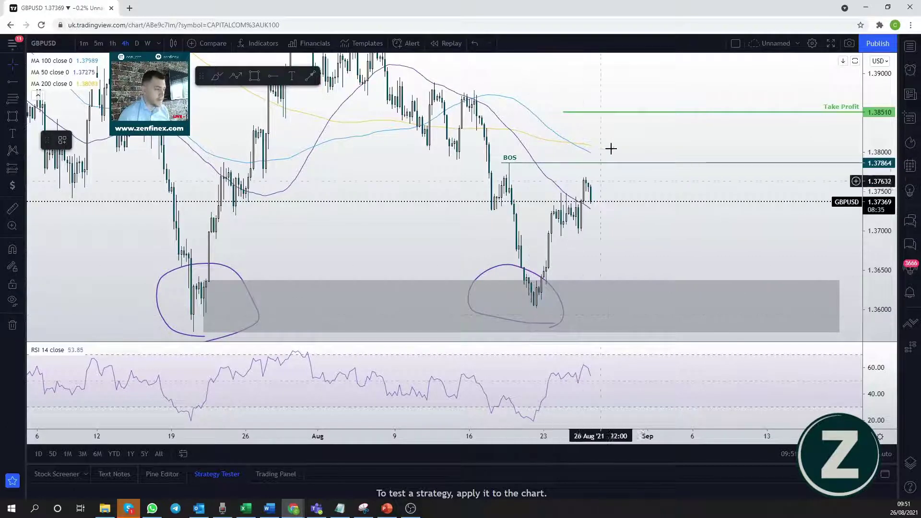
left_click(543, 125)
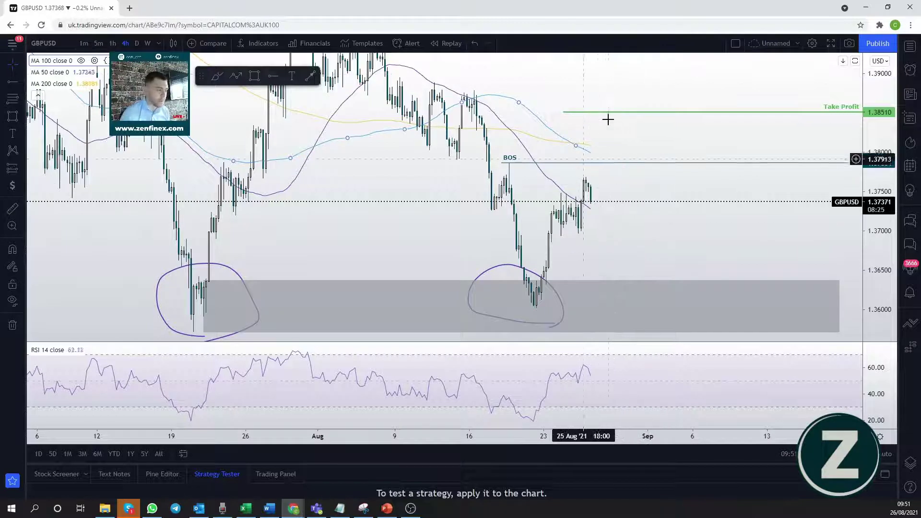
left_click(607, 284)
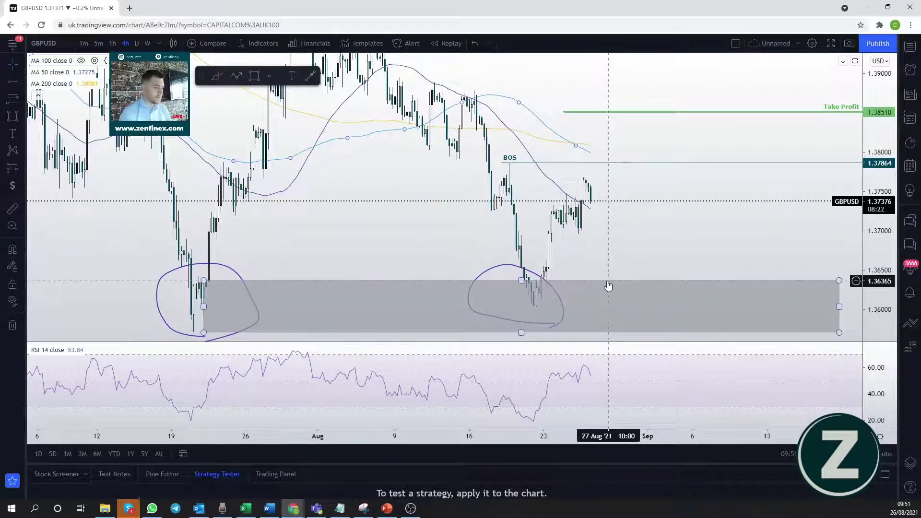
left_click(328, 385)
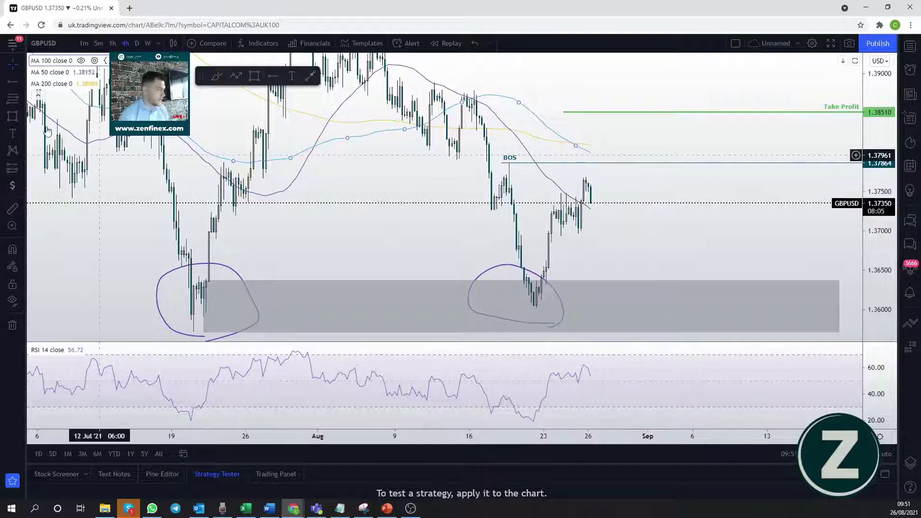
- Draw a grey zone from the BOS level down to about 1.3746, extended right to the price axis
left_click_drag(812, 218, 806, 217)
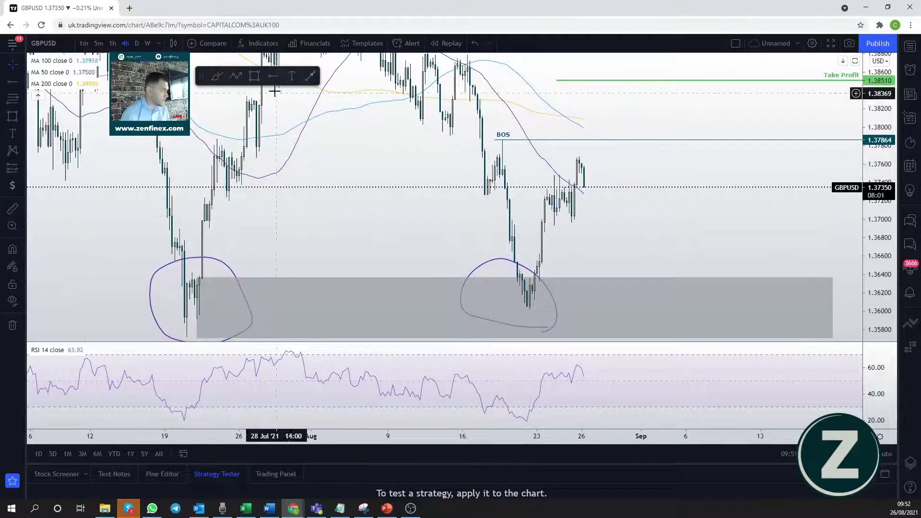
left_click(255, 78)
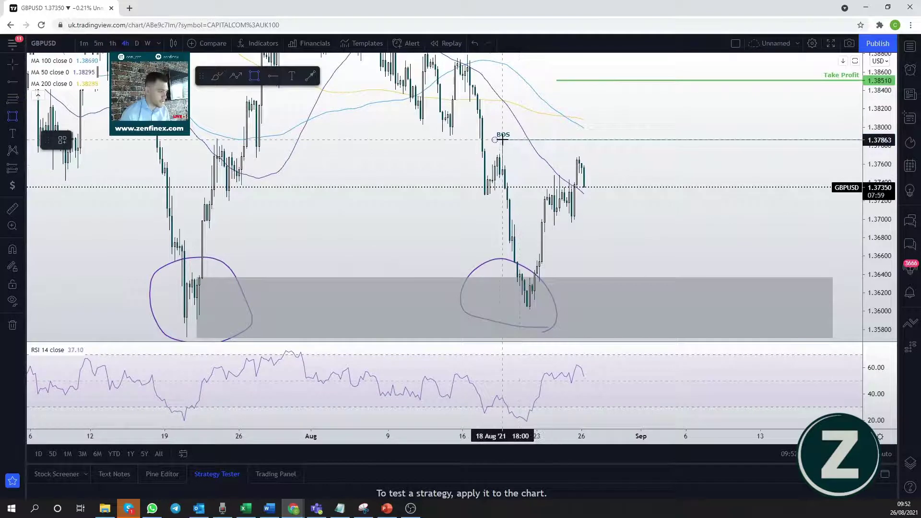
mouse_move(502, 139)
left_mouse_down()
mouse_move(505, 205)
mouse_move(746, 185)
mouse_move(756, 174)
mouse_move(861, 175)
left_mouse_up()
left_click(496, 143)
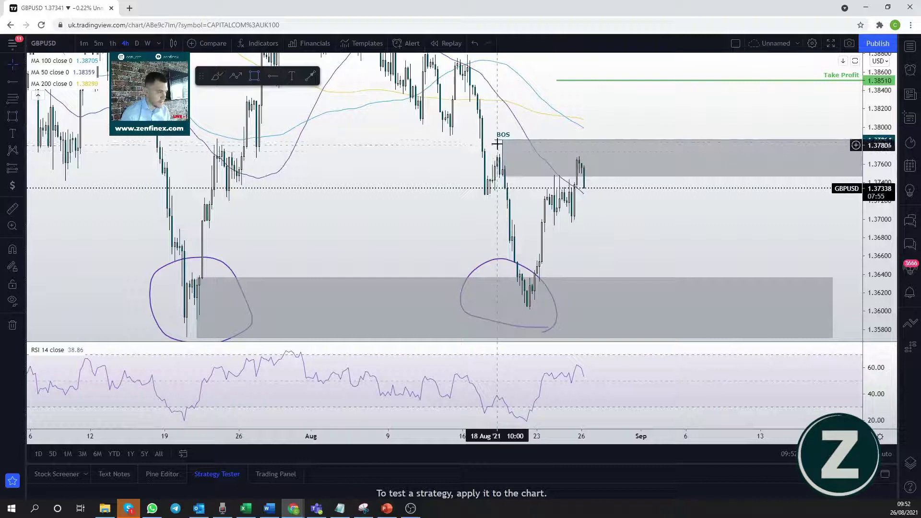
left_click(501, 140)
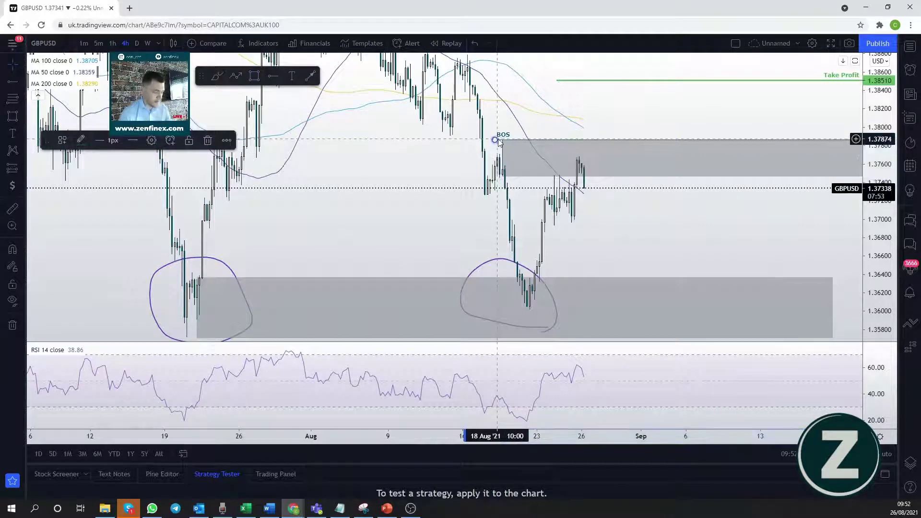
left_click(497, 143)
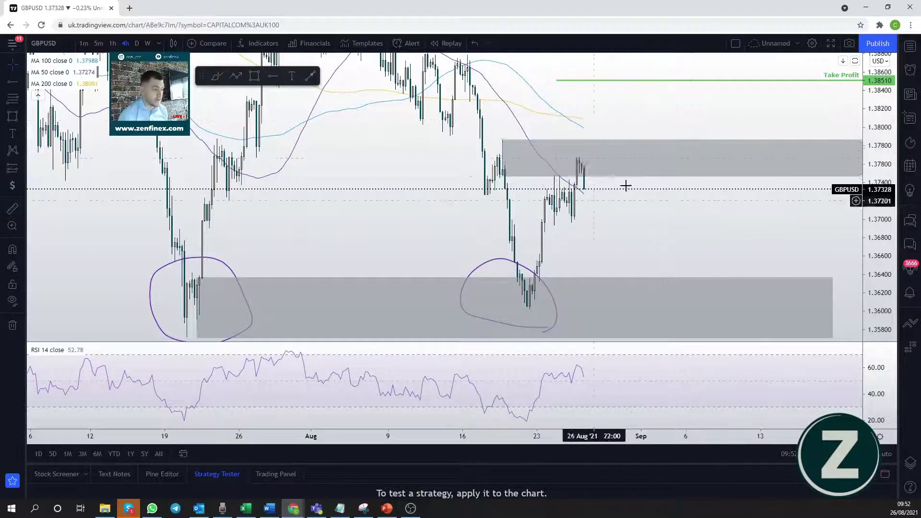
- Apply the saved OB Entry template to the upper grey zone
left_click(523, 173)
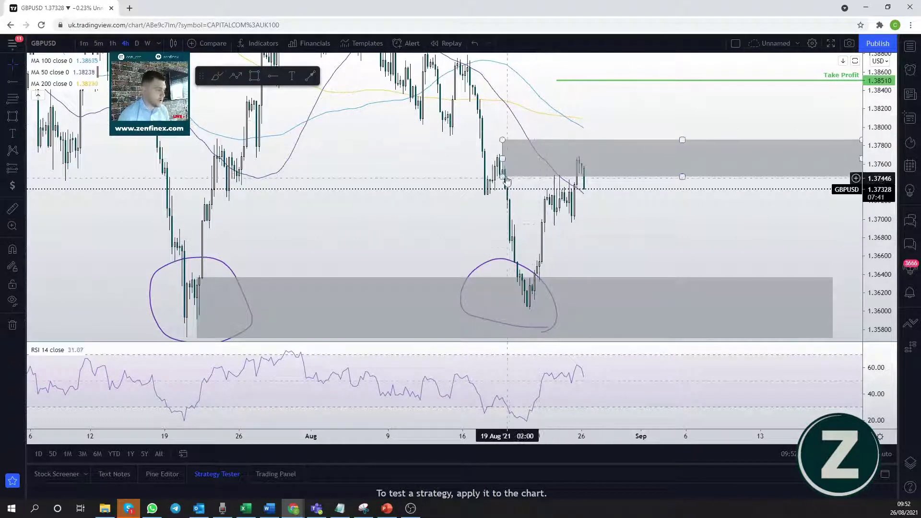
right_click(524, 180)
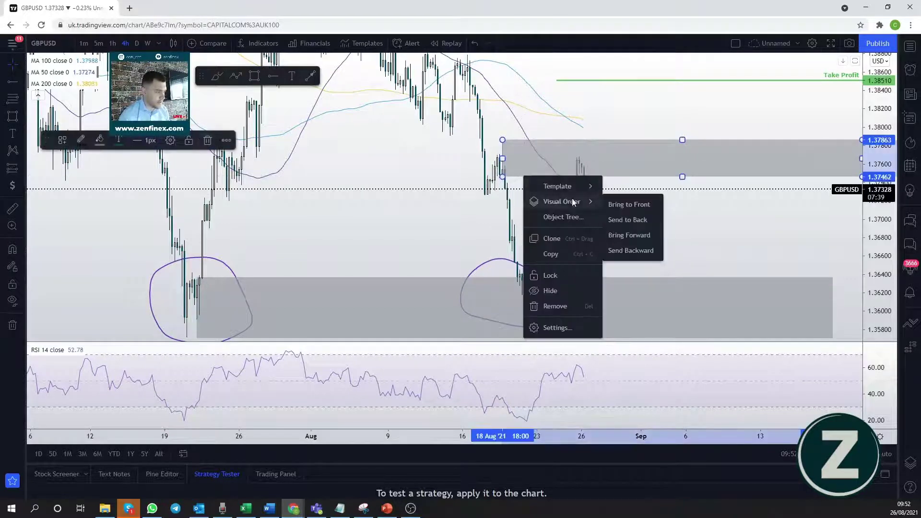
mouse_move(576, 186)
left_click(619, 260)
left_click(619, 252)
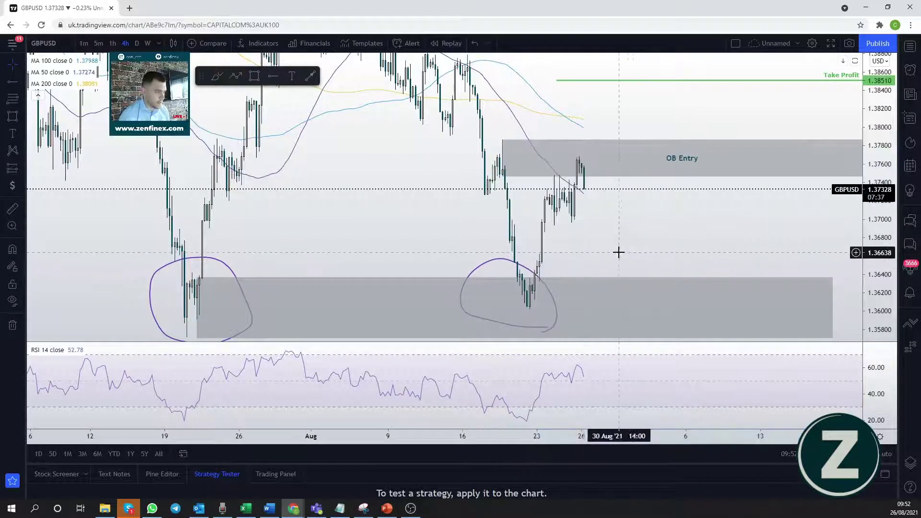
scroll(619, 251, "up", 2)
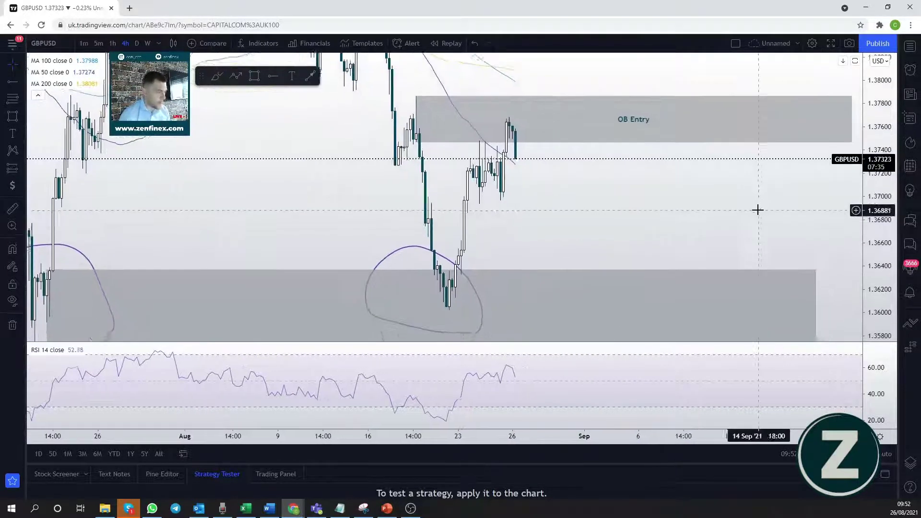
scroll(709, 182, "down", 1)
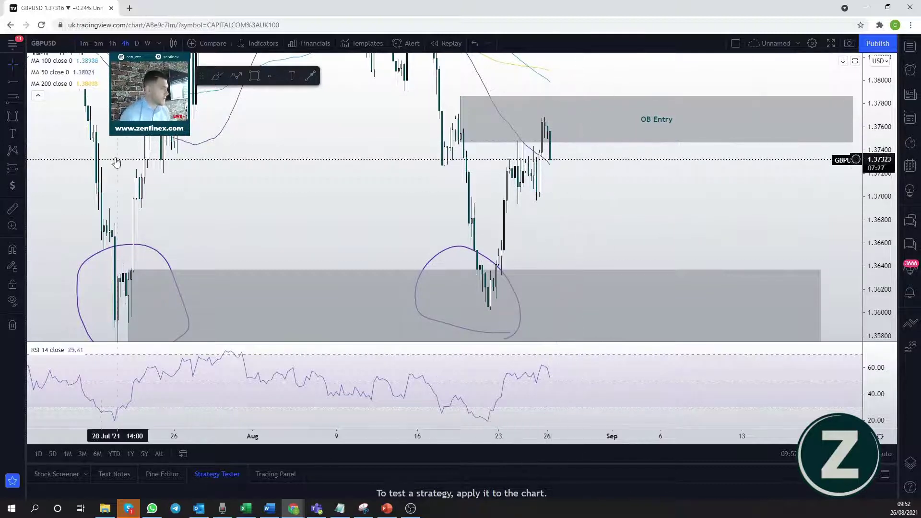
- Place a short position: entry 1.37471, stop 1.37873, target 1.36013, risk/reward 3.63
left_click(21, 168)
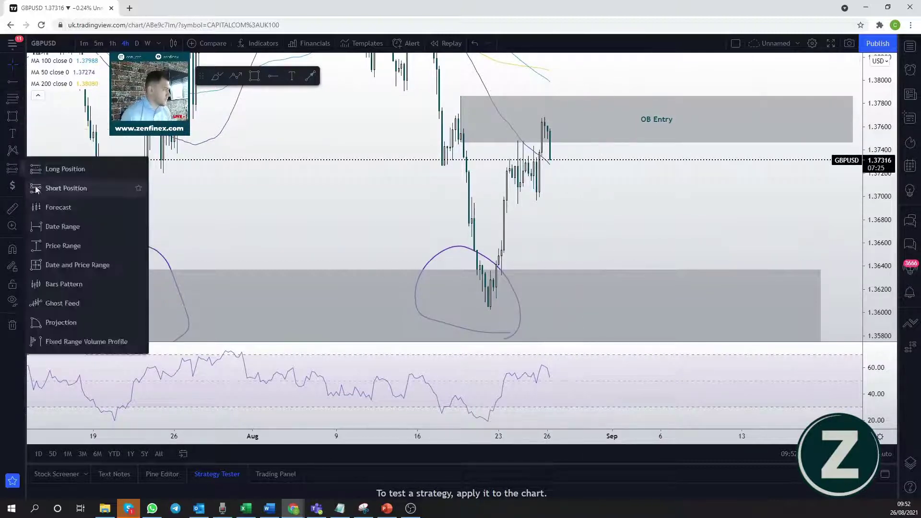
left_click(67, 187)
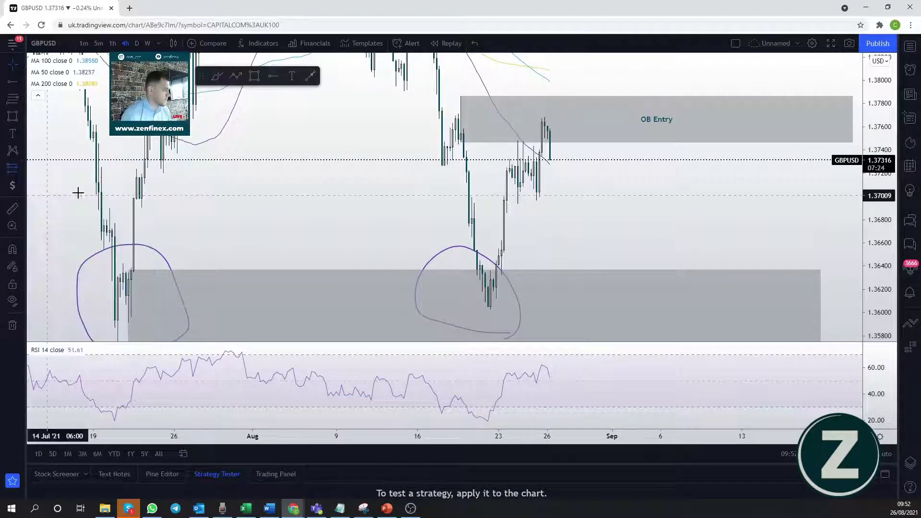
left_click(551, 141)
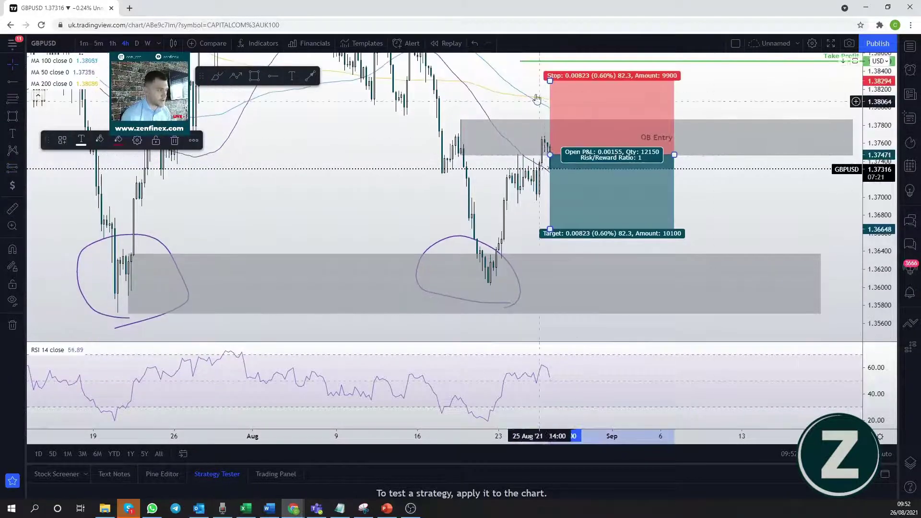
left_click_drag(549, 80, 556, 119)
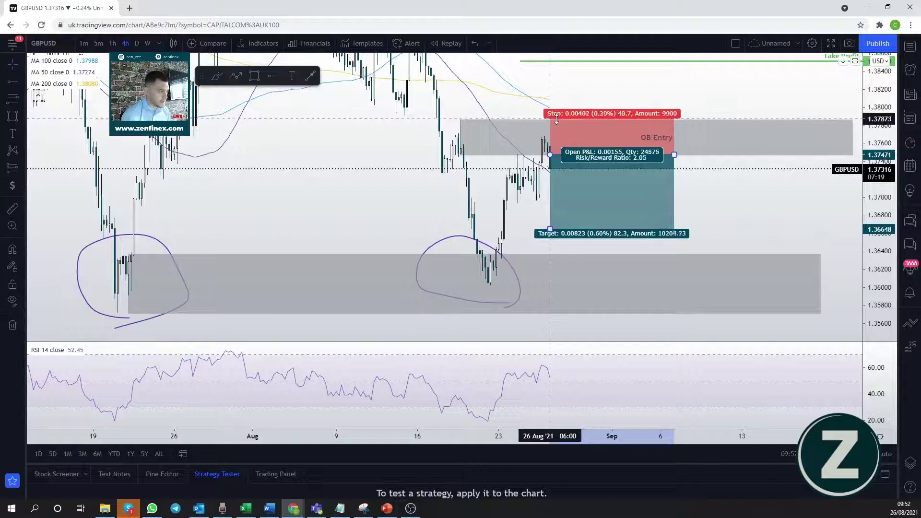
left_click_drag(550, 229, 550, 289)
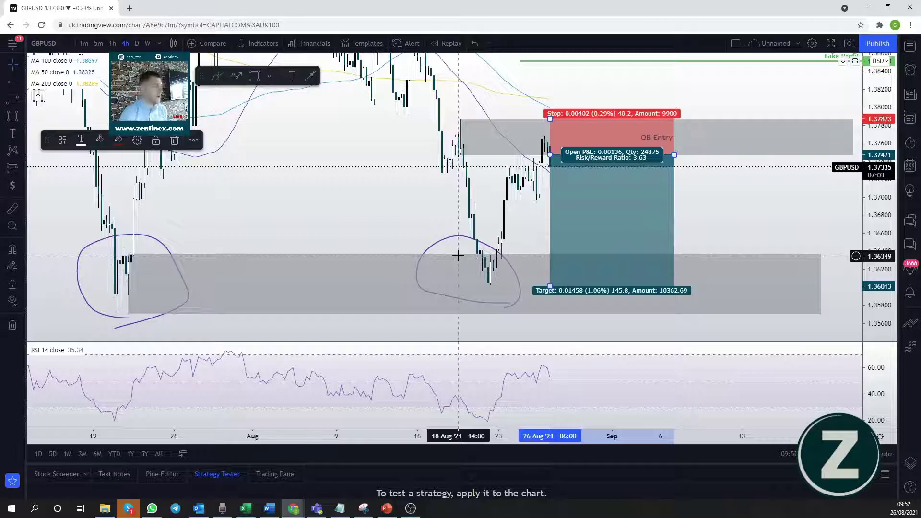
- Switch the chart to the daily timeframe and remove all existing drawings
left_click(141, 43)
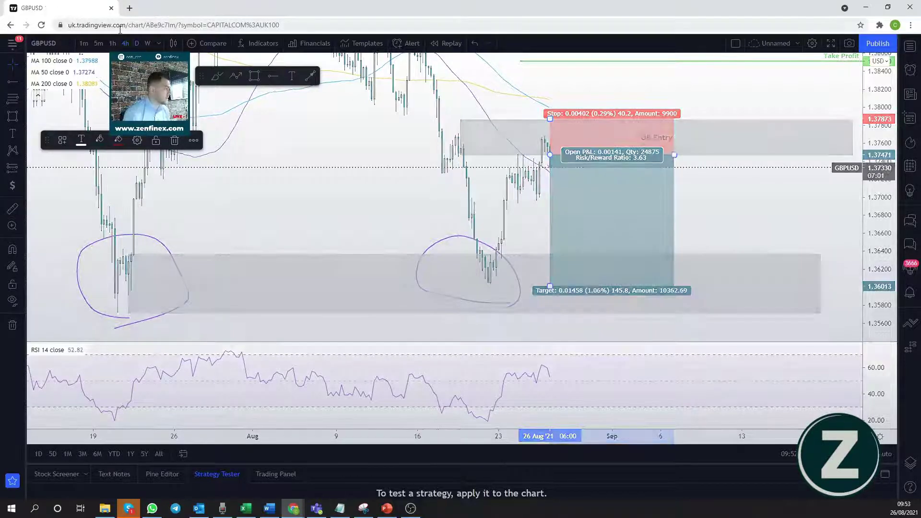
left_click_drag(880, 127, 881, 158)
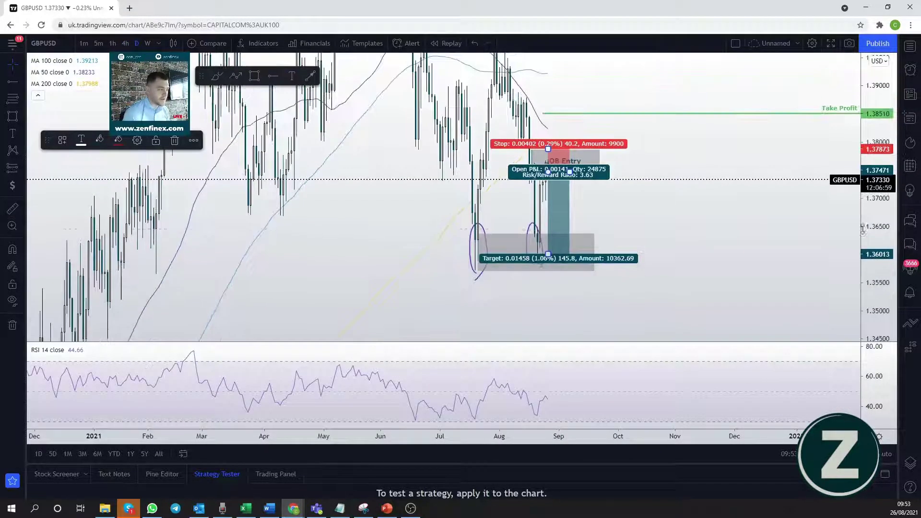
scroll(748, 211, "down", 1)
right_click(708, 195)
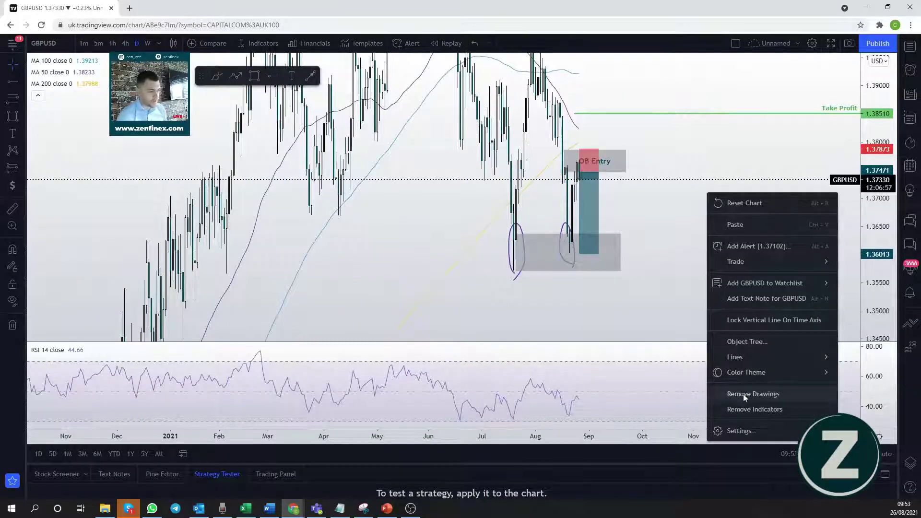
left_click(741, 393)
scroll(712, 226, "up", 2)
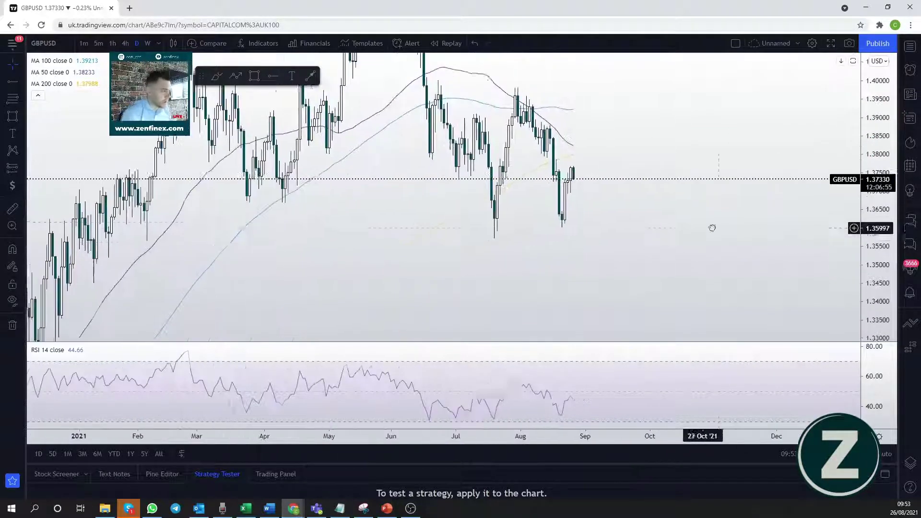
left_click_drag(711, 226, 701, 285)
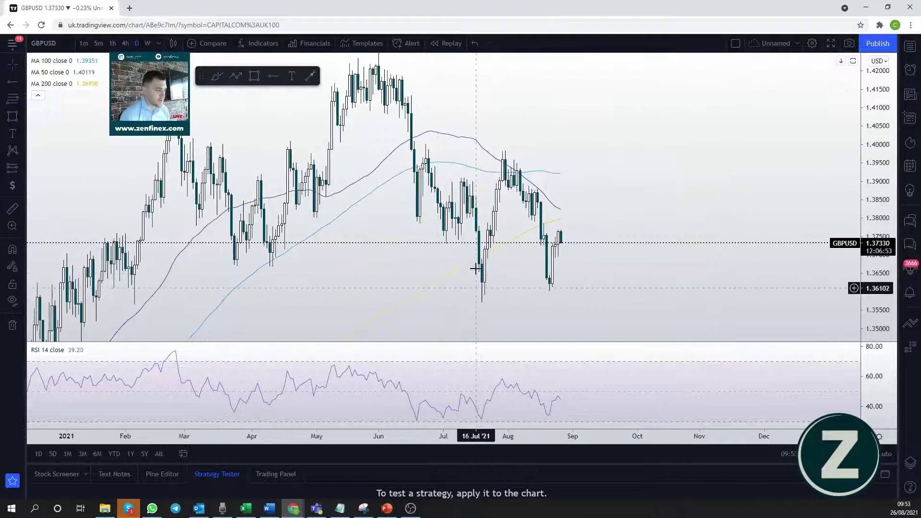
- Draw a zone of about 1.3572–1.3690 over the July–August lows and apply the OB Entry template
left_click(12, 118)
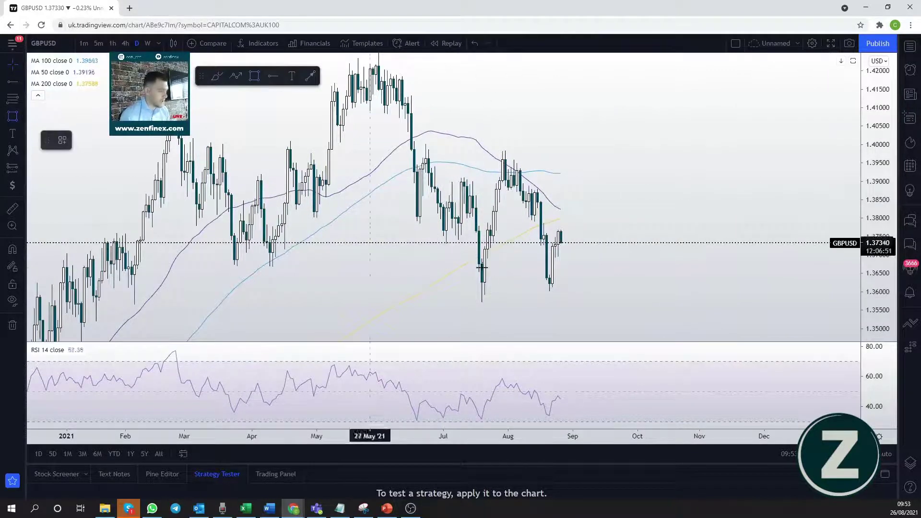
left_click_drag(481, 271, 813, 301)
left_click(790, 310)
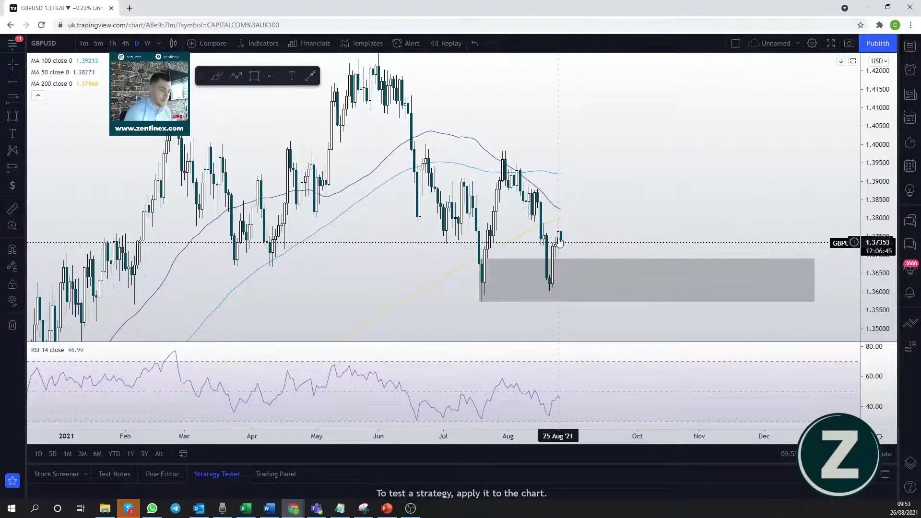
left_click(562, 264)
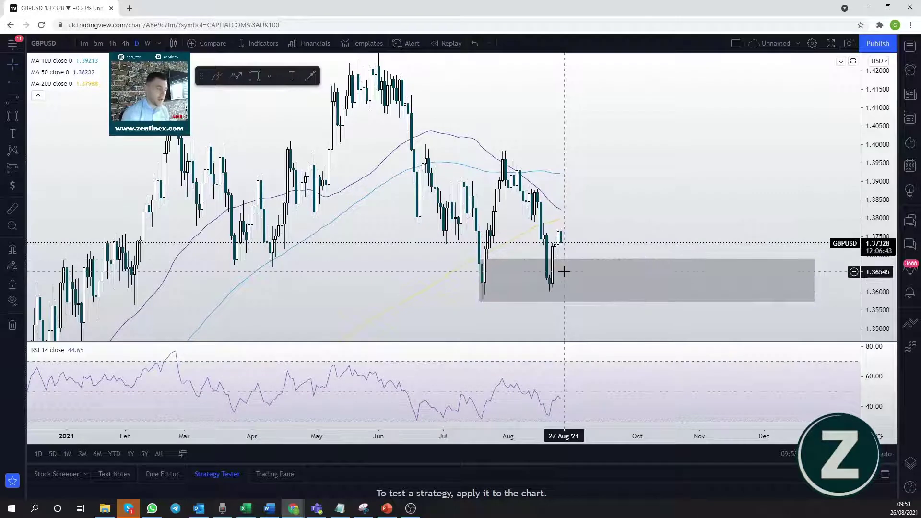
right_click(564, 262)
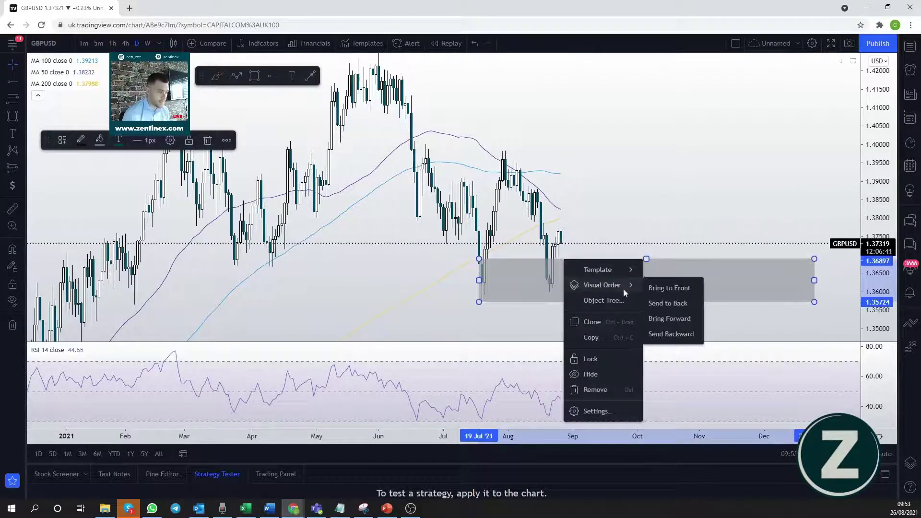
left_click(662, 339)
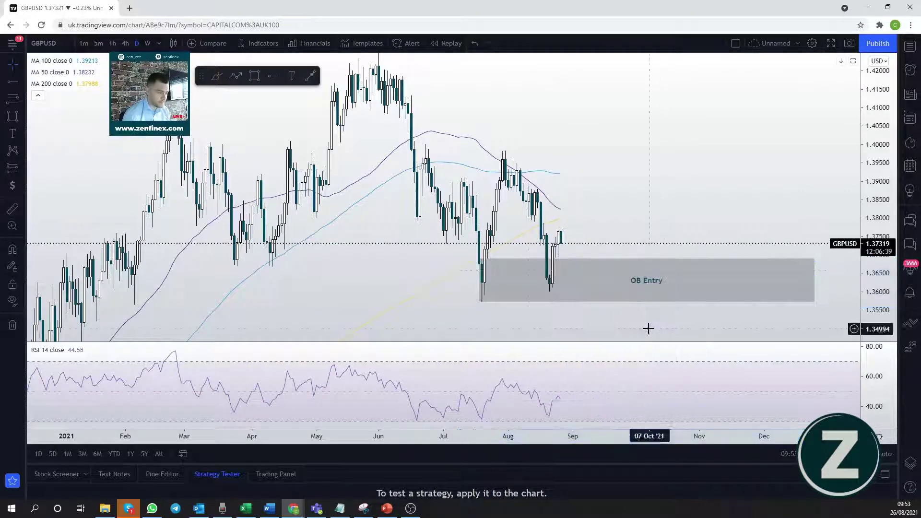
left_click(26, 172)
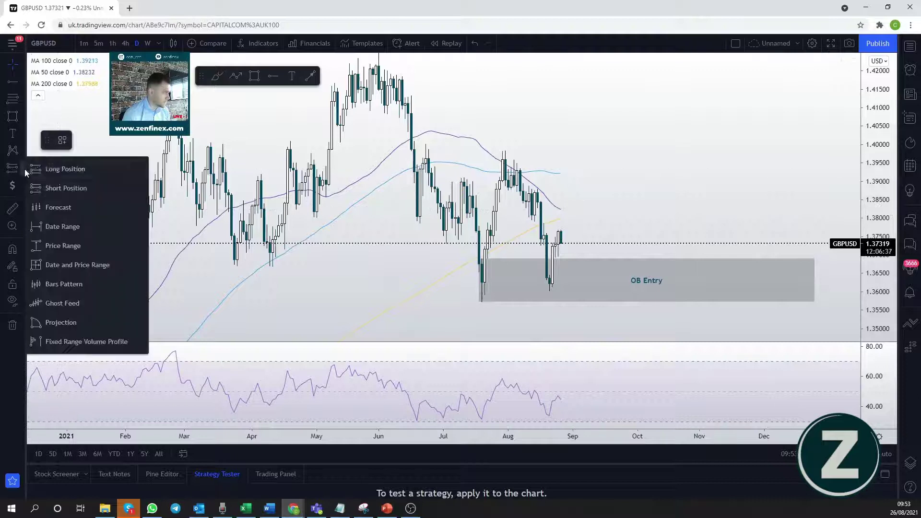
- Place a long position at the zone top 1.36910, with its stop at the zone bottom 1.35711 and its target near 1.4072
left_click(57, 172)
left_click(564, 258)
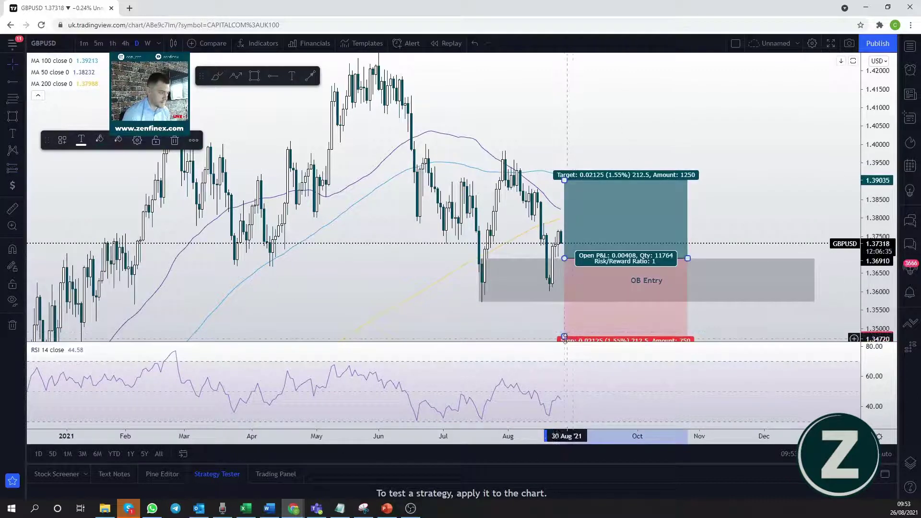
left_click_drag(564, 336, 564, 302)
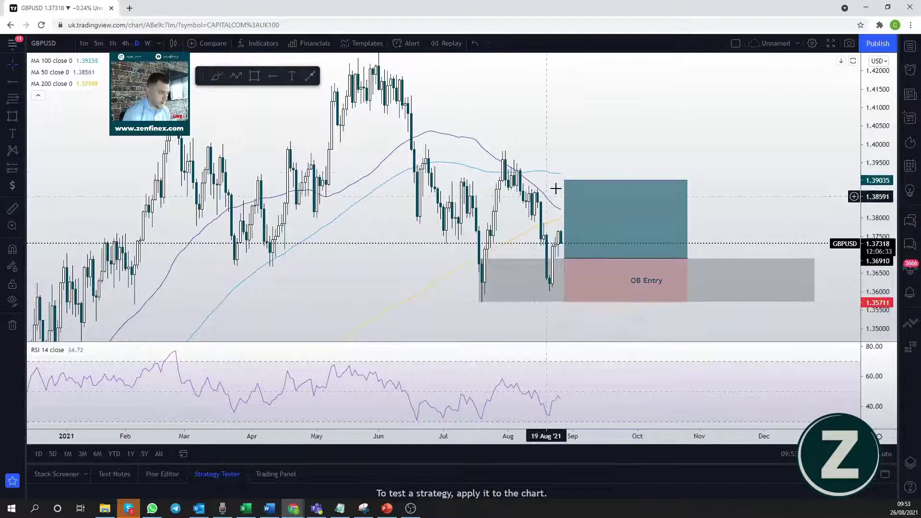
left_click_drag(564, 180, 567, 152)
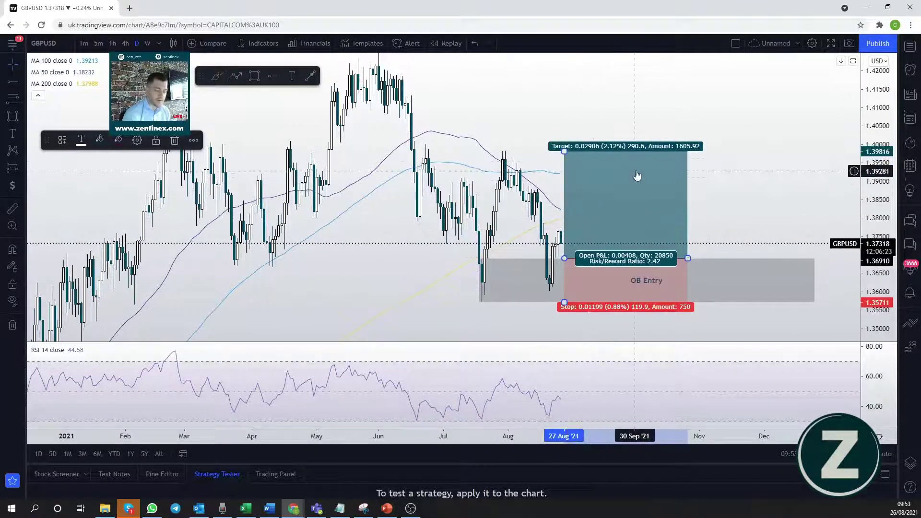
mouse_move(566, 151)
left_mouse_down()
mouse_move(571, 109)
mouse_move(572, 117)
left_mouse_up()
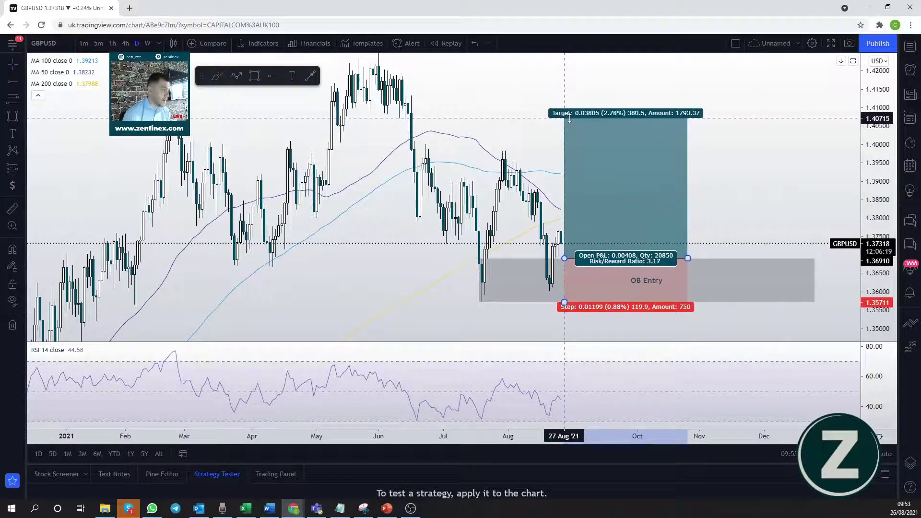
left_click(409, 123)
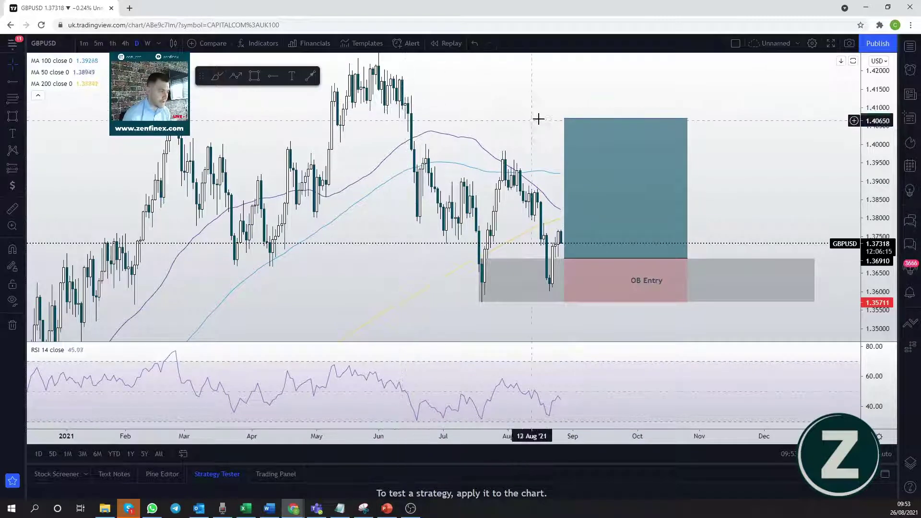
left_click(578, 123)
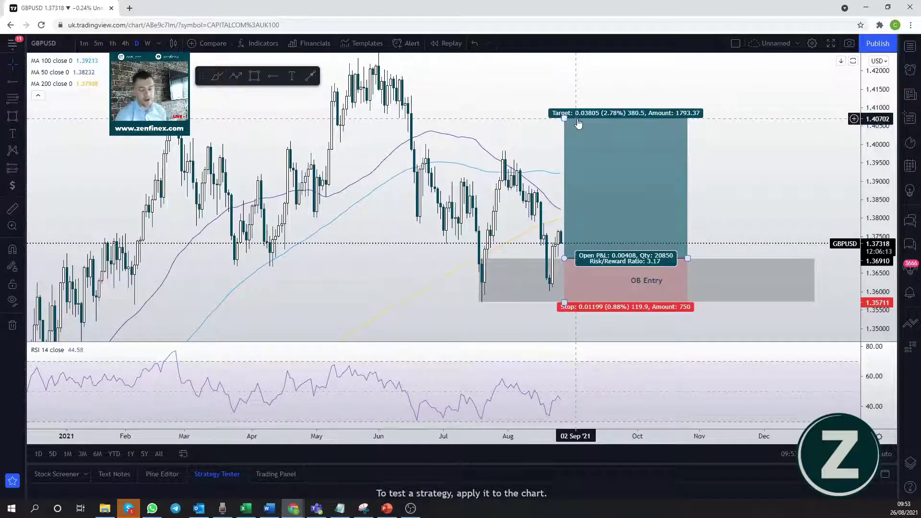
left_click(812, 106)
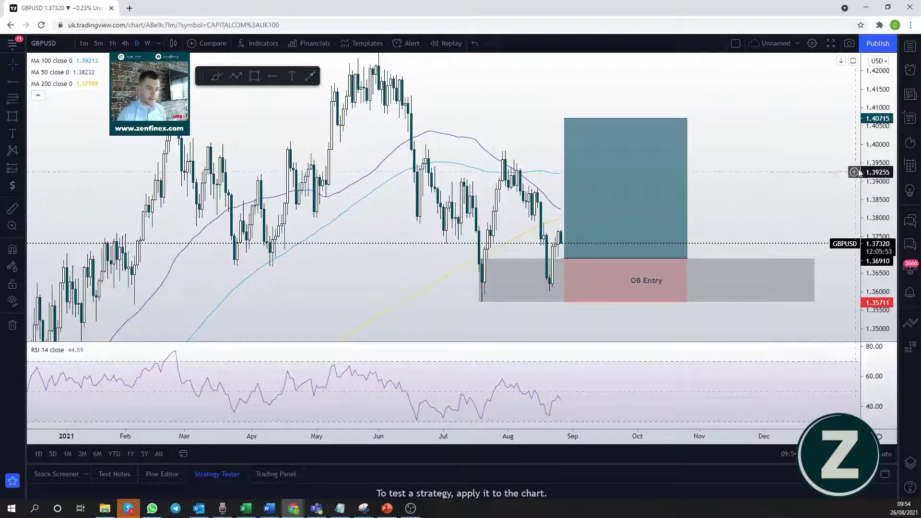
left_click_drag(855, 180, 834, 172)
left_click_drag(484, 297, 475, 205)
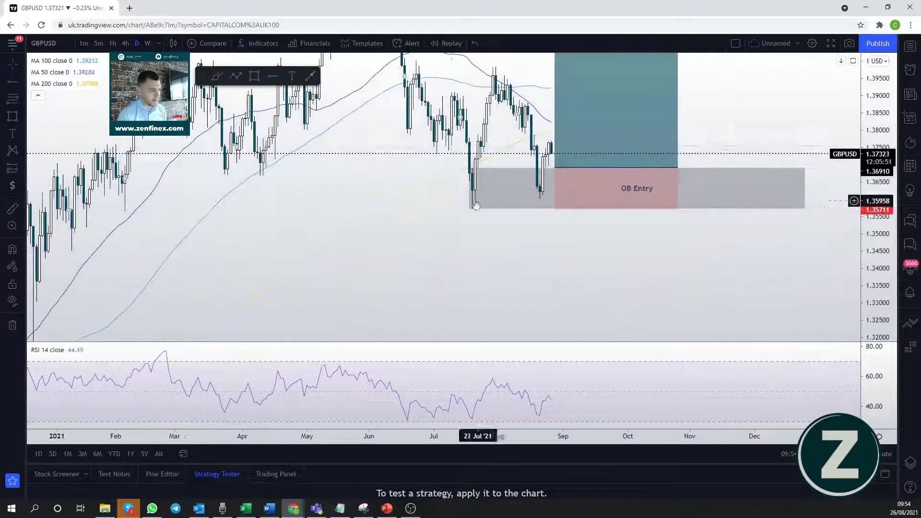
scroll(448, 216, "down", 4)
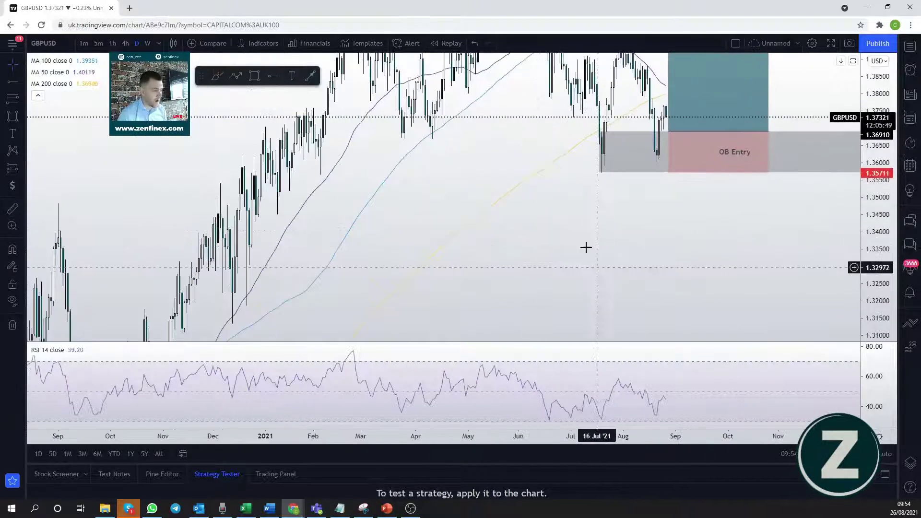